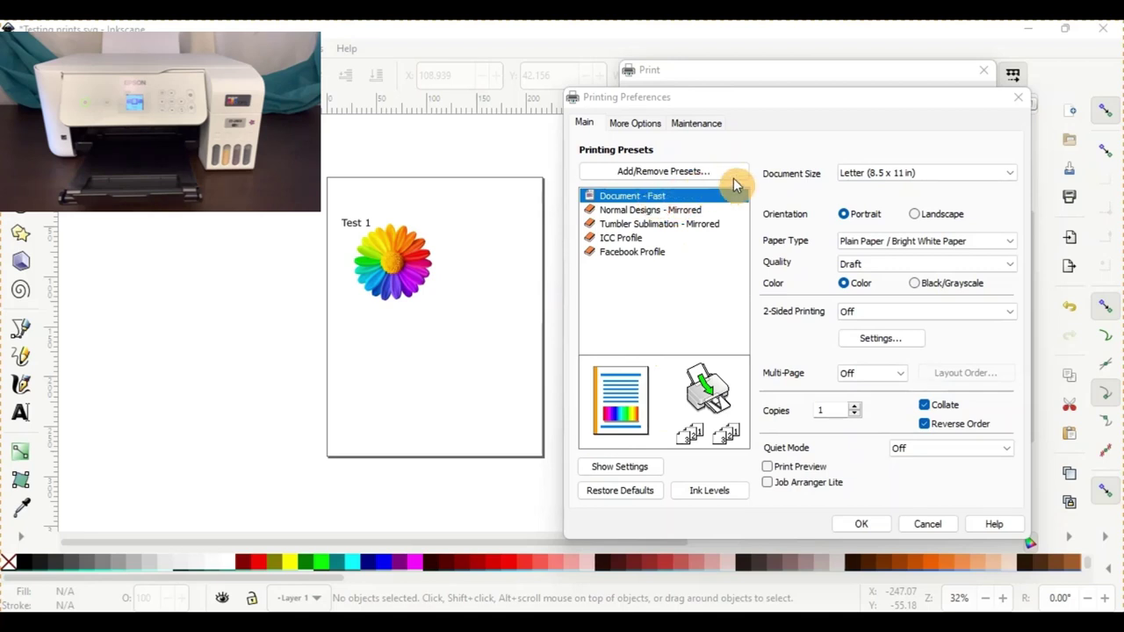
Review the Main and More Options printer settings, keeping Document - Fast with automatic colour correction
click(878, 241)
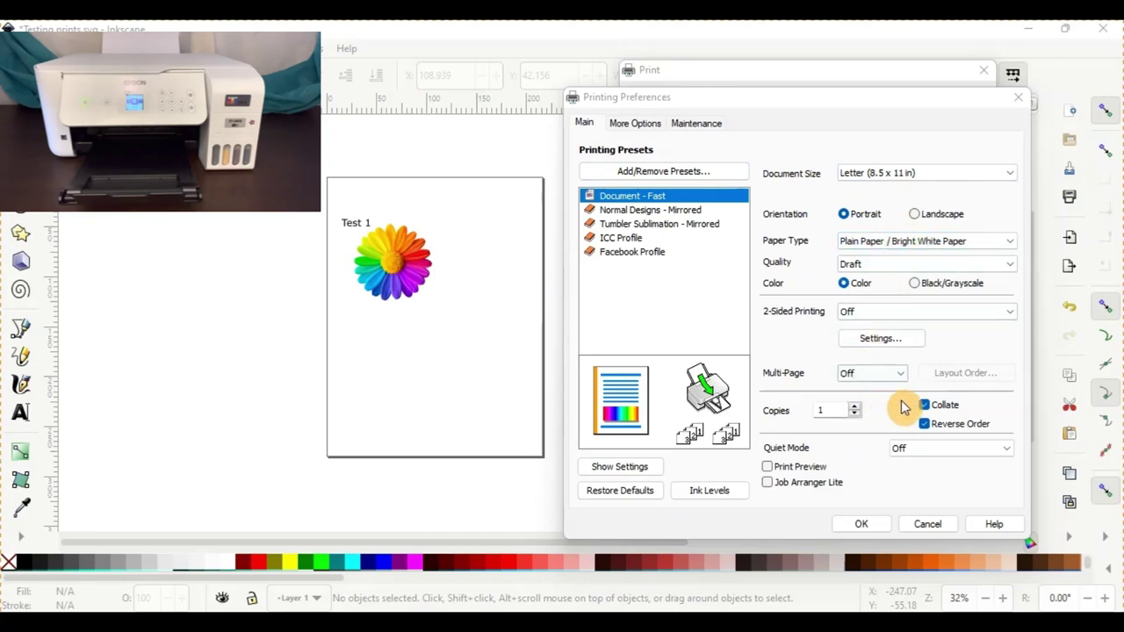
click(632, 127)
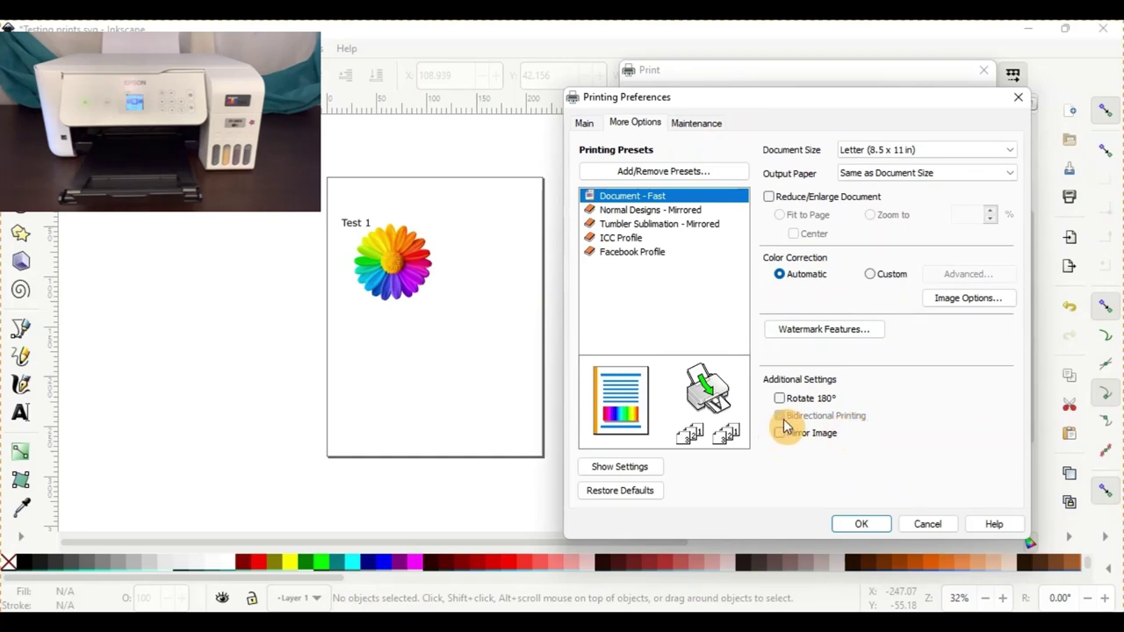
mouse_move(716, 212)
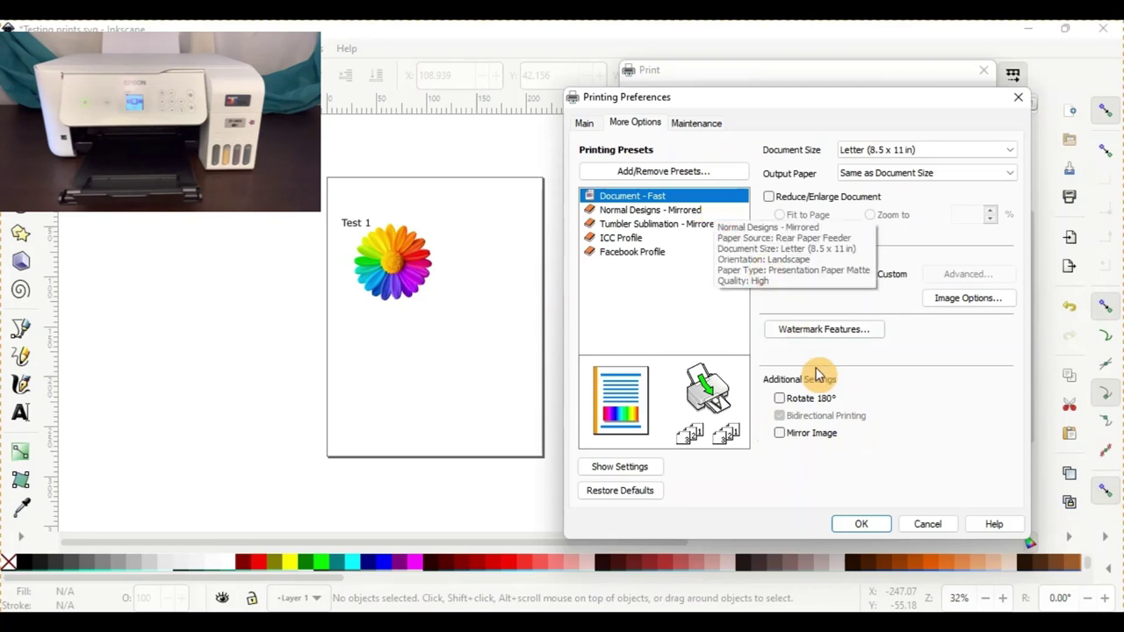
click(861, 525)
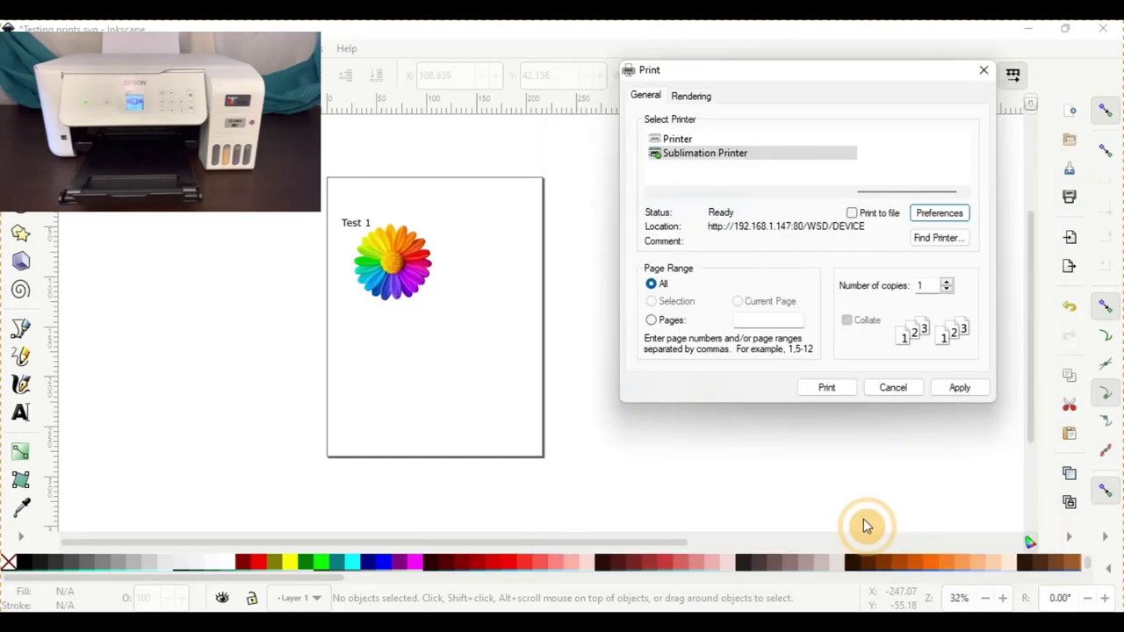
Print the Test 1 daisy page on the Epson printer using Document - Fast
click(826, 387)
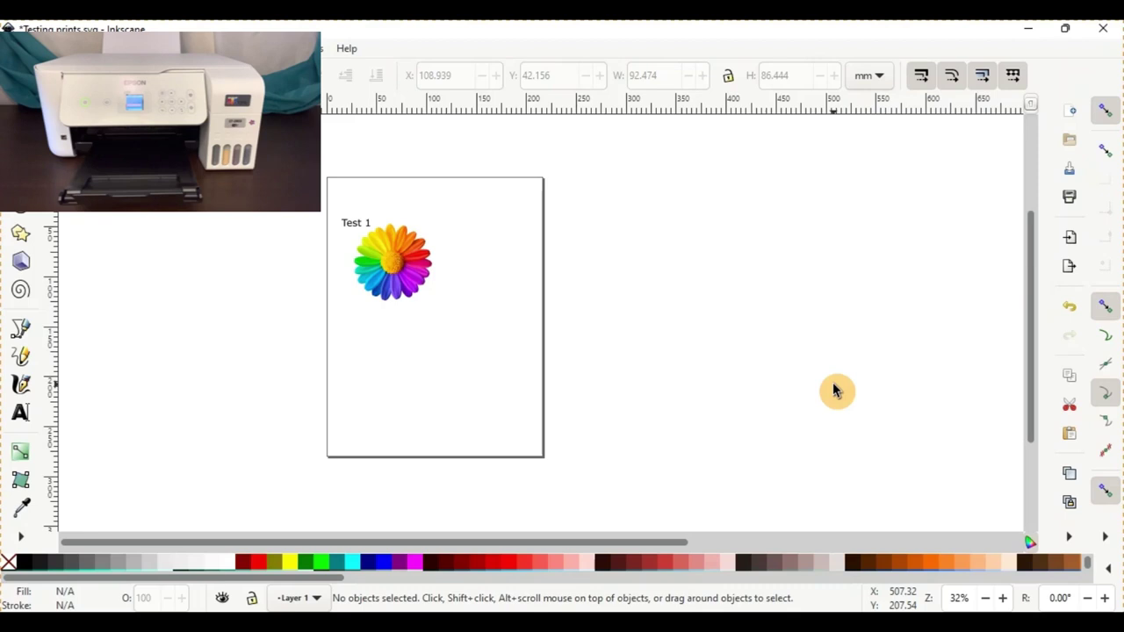
Bring up the Test 2 window's Facebook Profile print setup and view its More Options colour correction
mouse_move(544, 613)
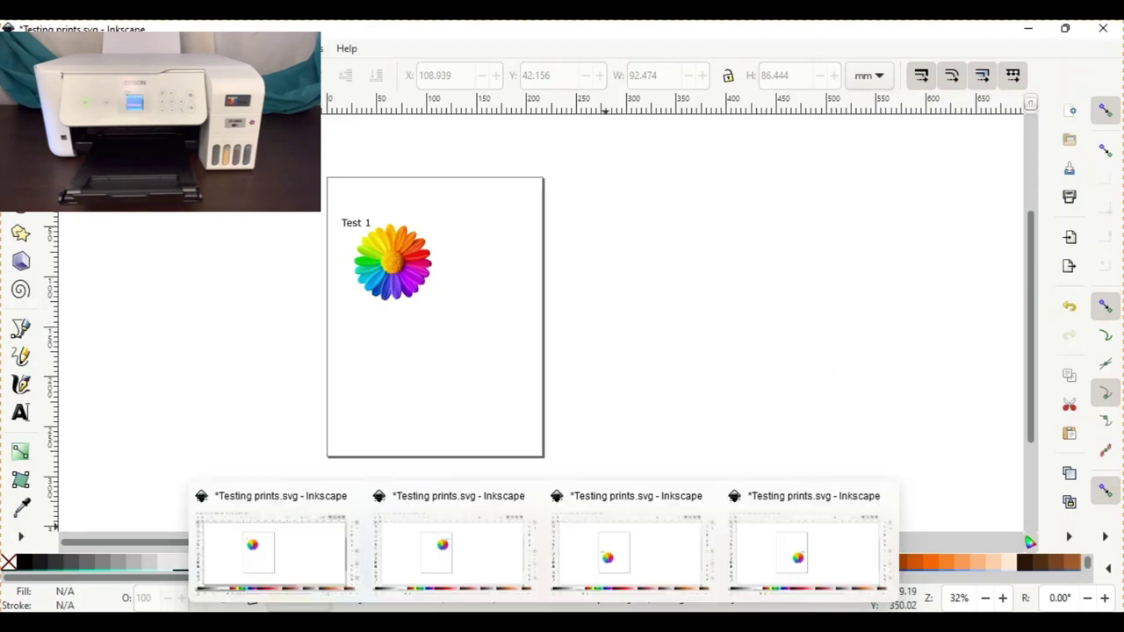
click(501, 551)
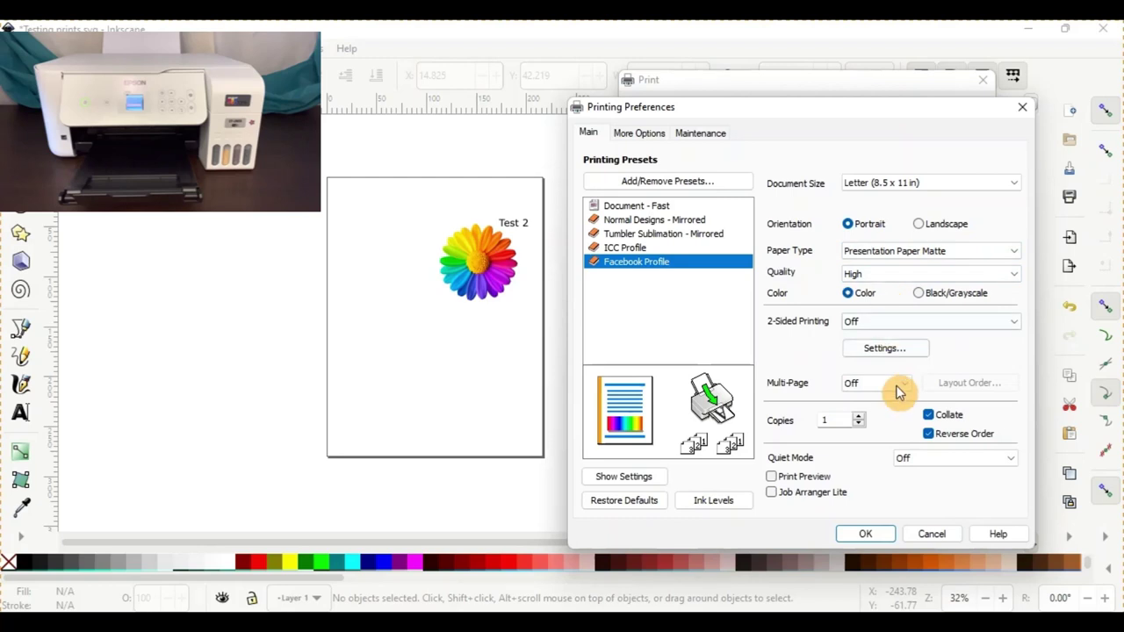
click(645, 137)
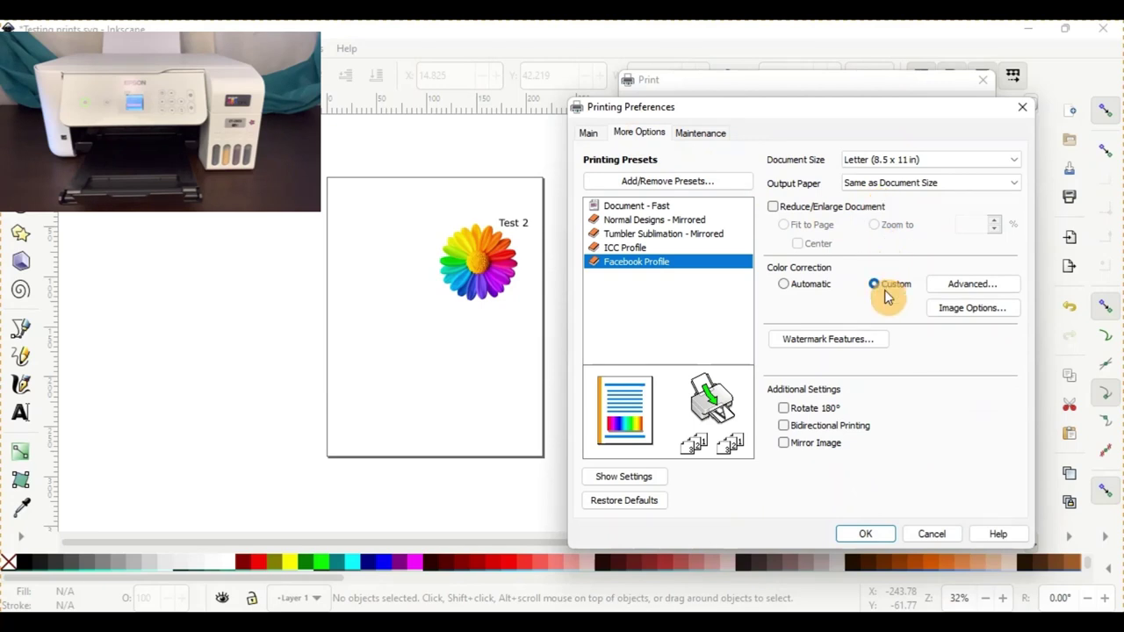
Change the advanced Color Mode from EPSON Vivid to Adobe RGB, gamma 2.2
click(957, 284)
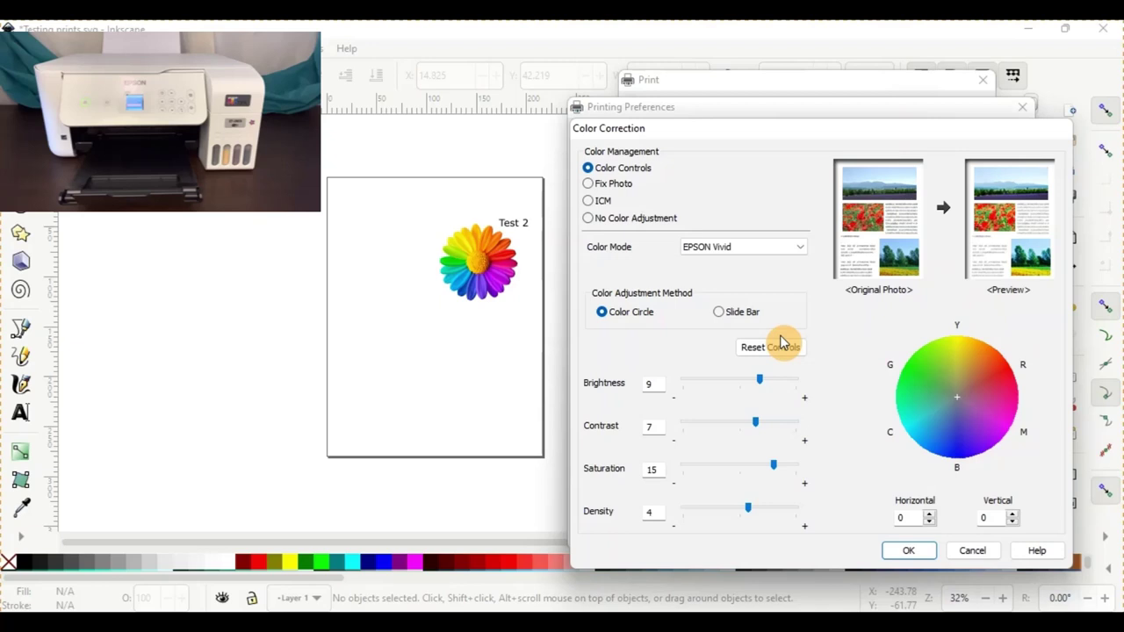
click(752, 253)
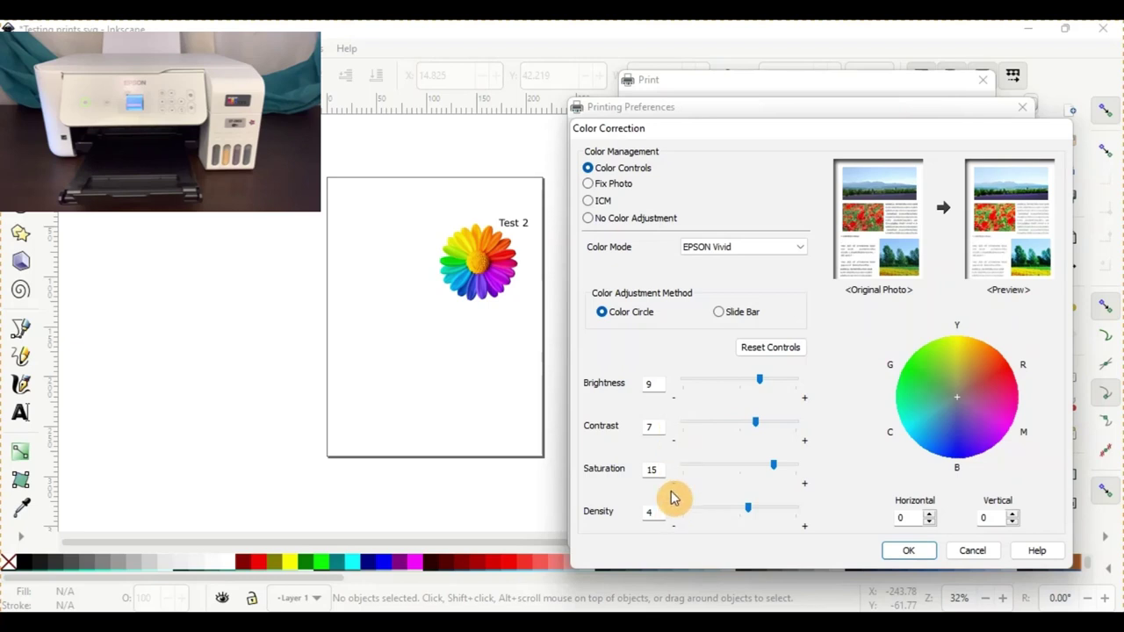
click(730, 254)
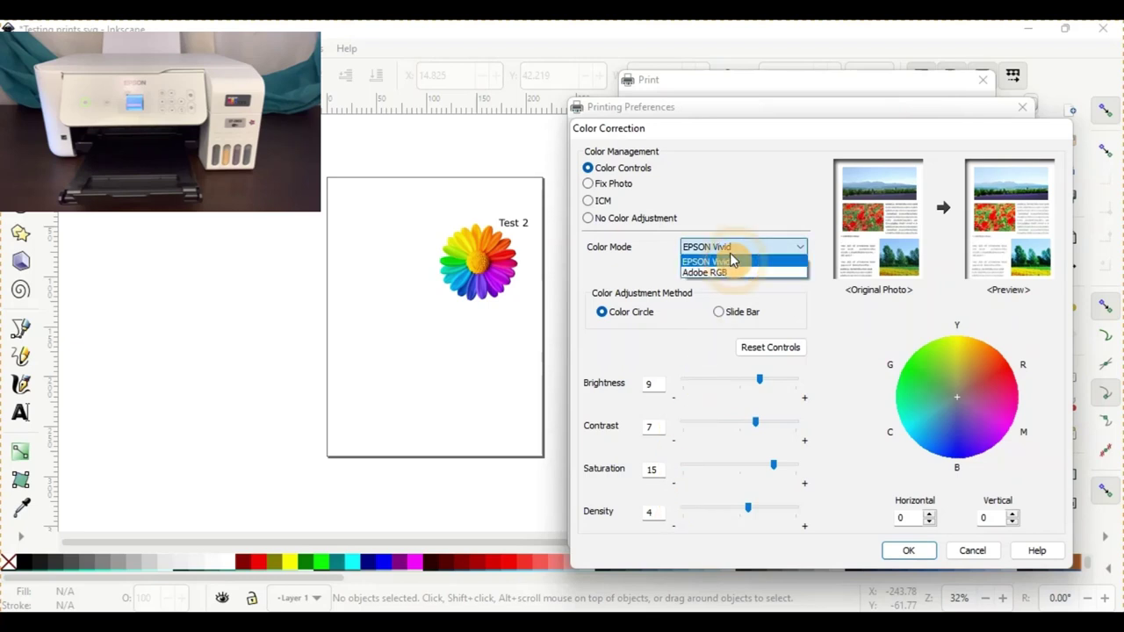
click(728, 273)
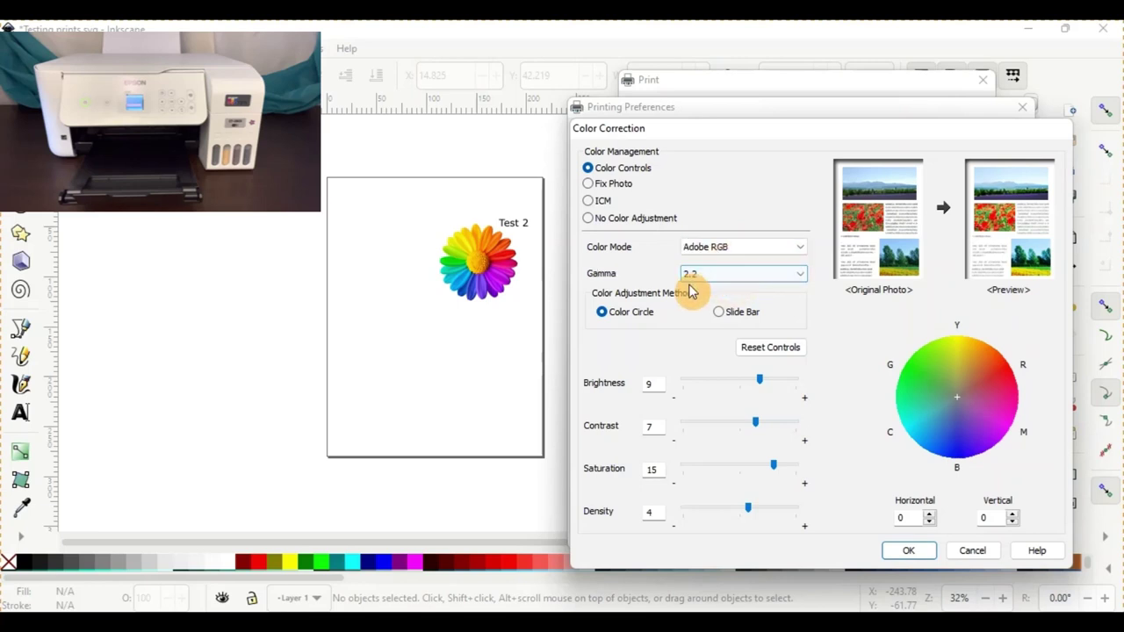
click(897, 550)
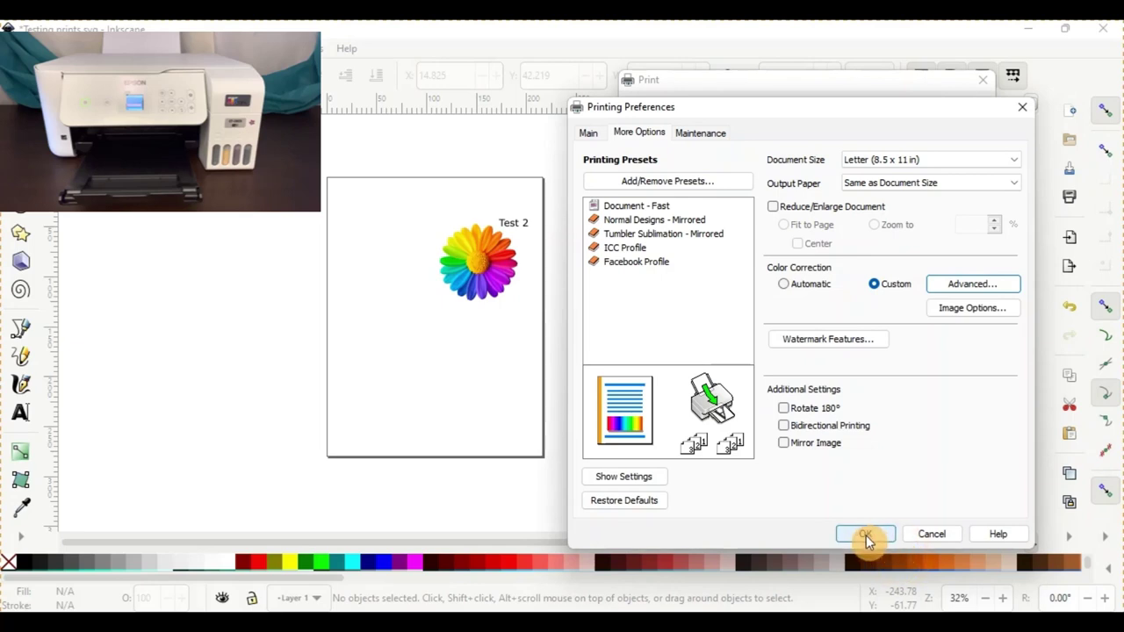
Print the Test 2 daisy page with Adobe RGB settings and minimize the EPSON Status Monitor
click(864, 535)
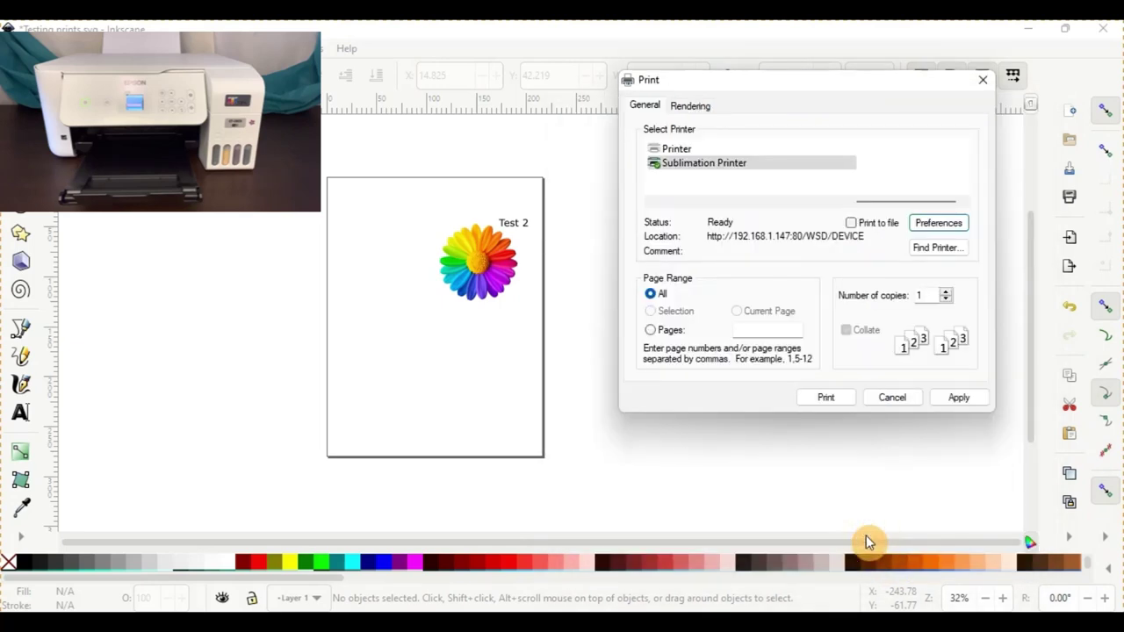
click(827, 398)
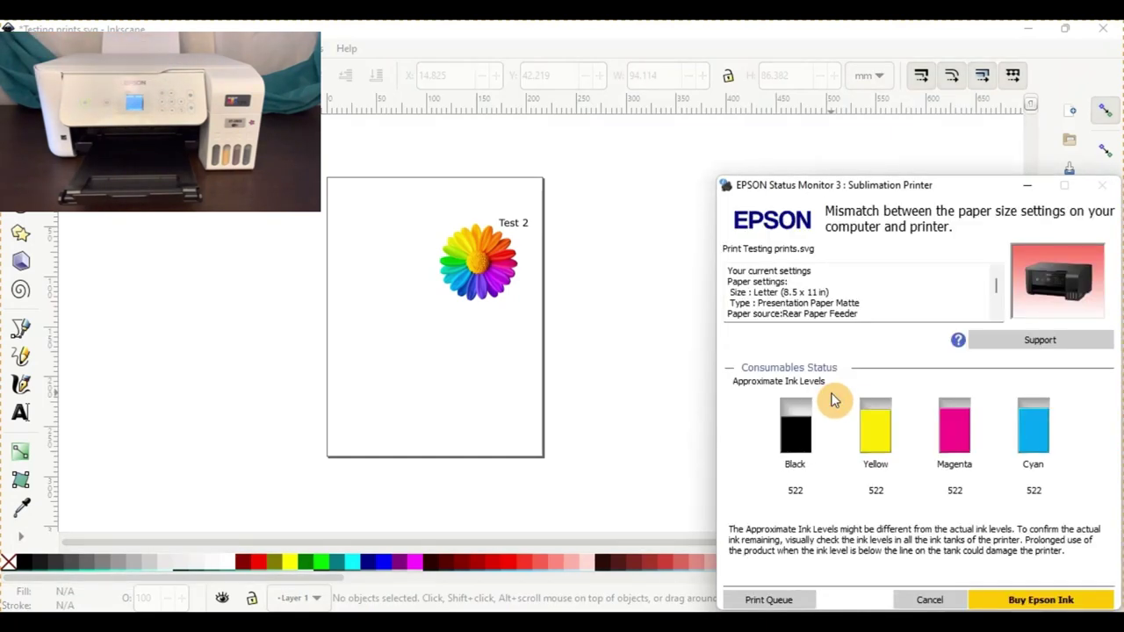
click(1029, 188)
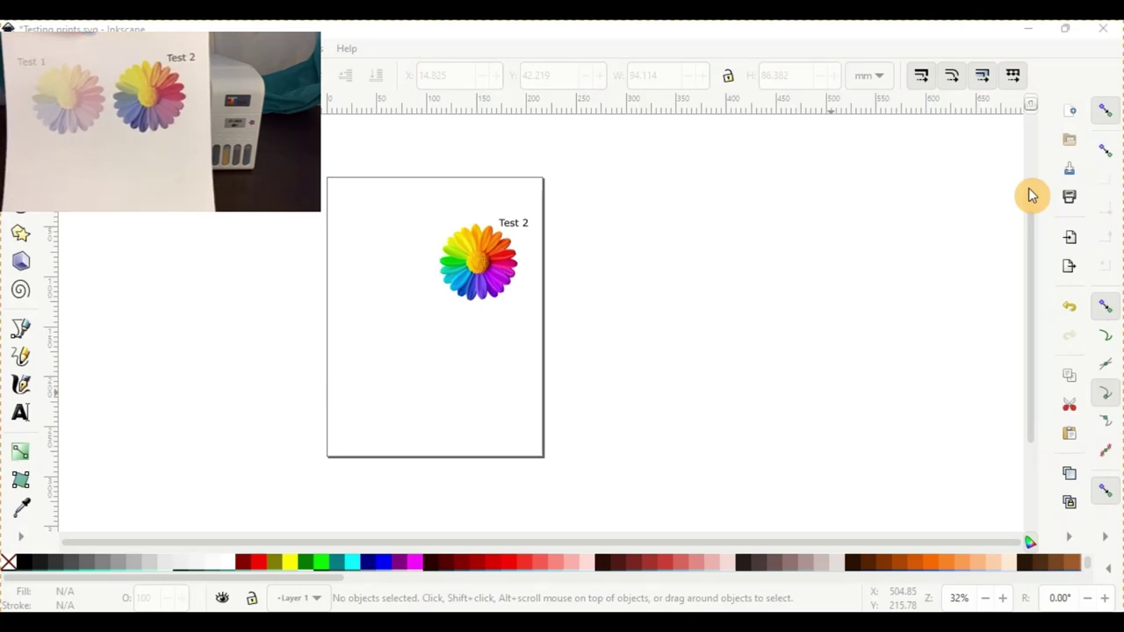
click(1032, 195)
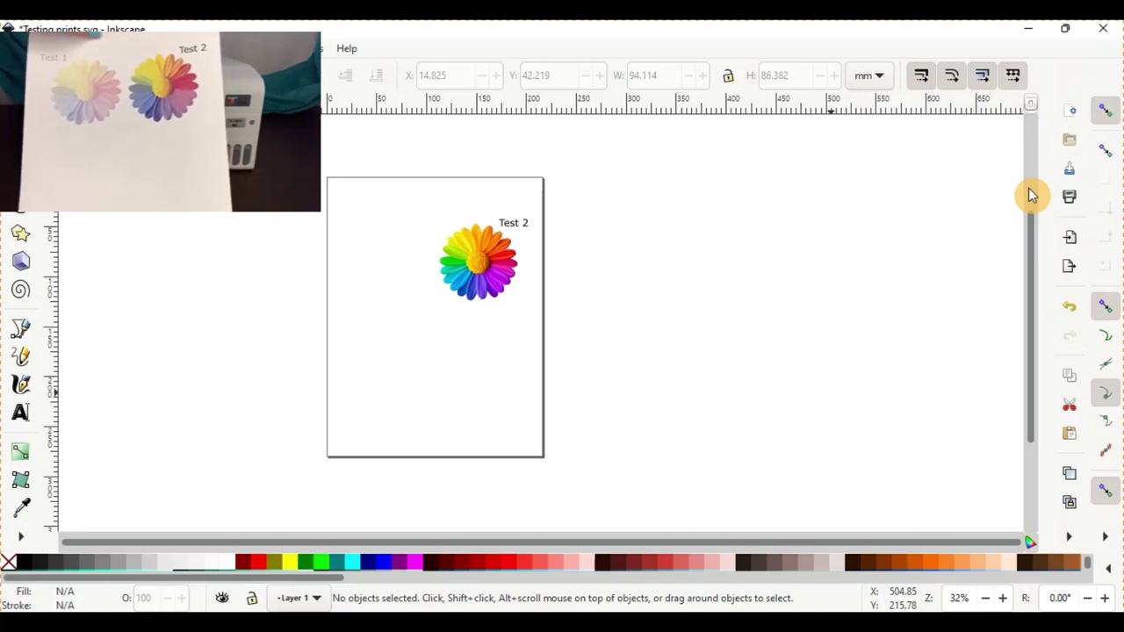
click(1032, 195)
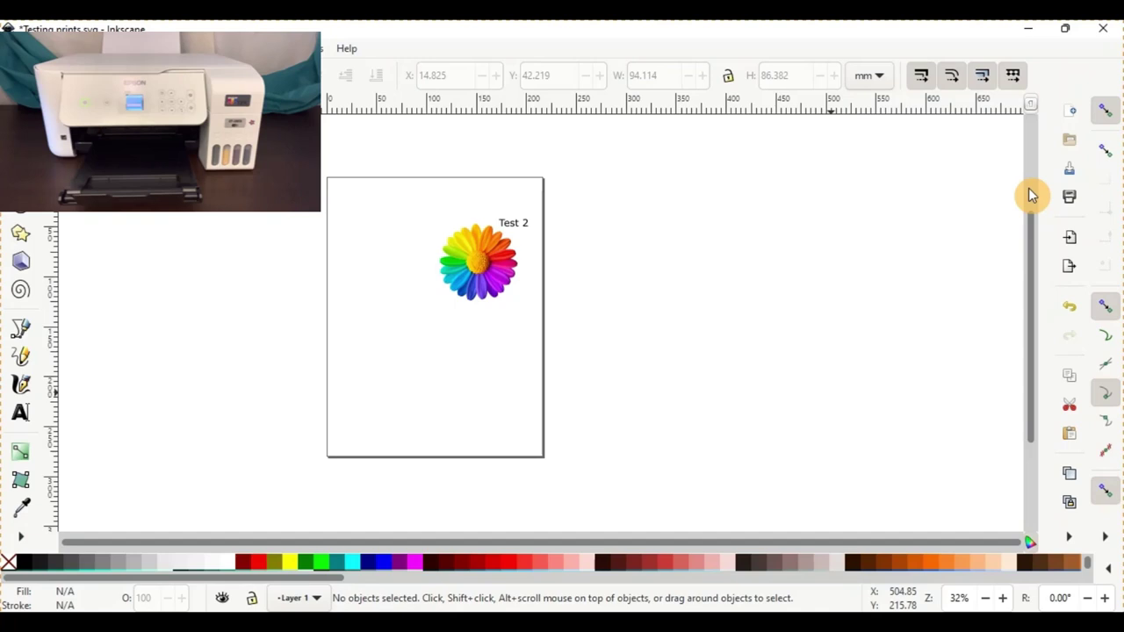
Open the Test 3 page's print preferences, check the ICC Profile colour correction unchanged, and confirm
mouse_move(544, 622)
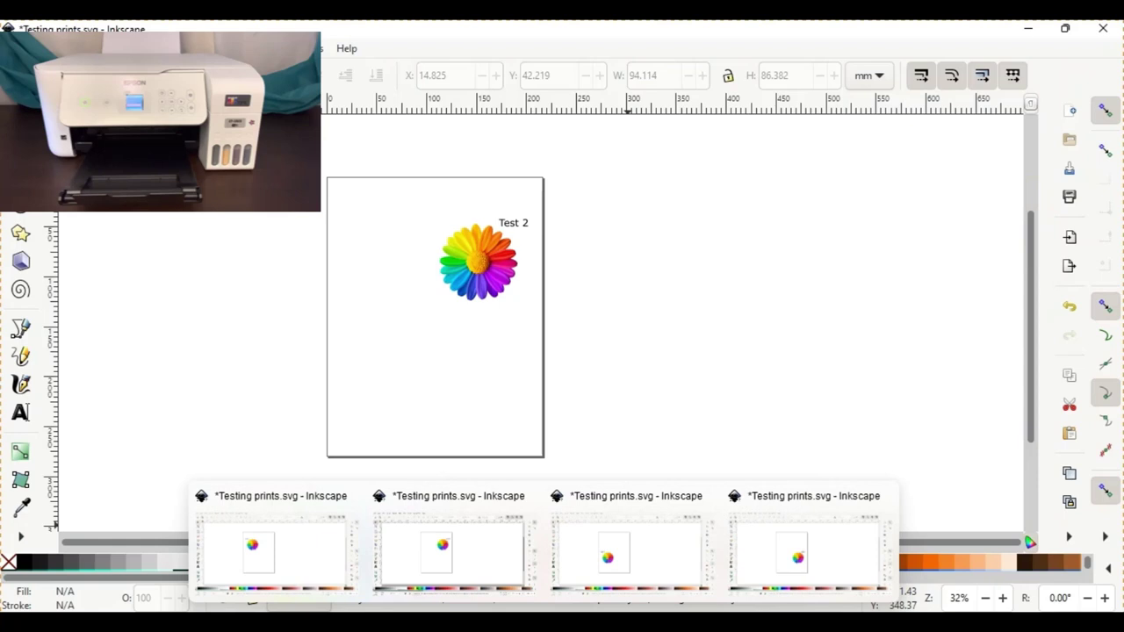
click(614, 553)
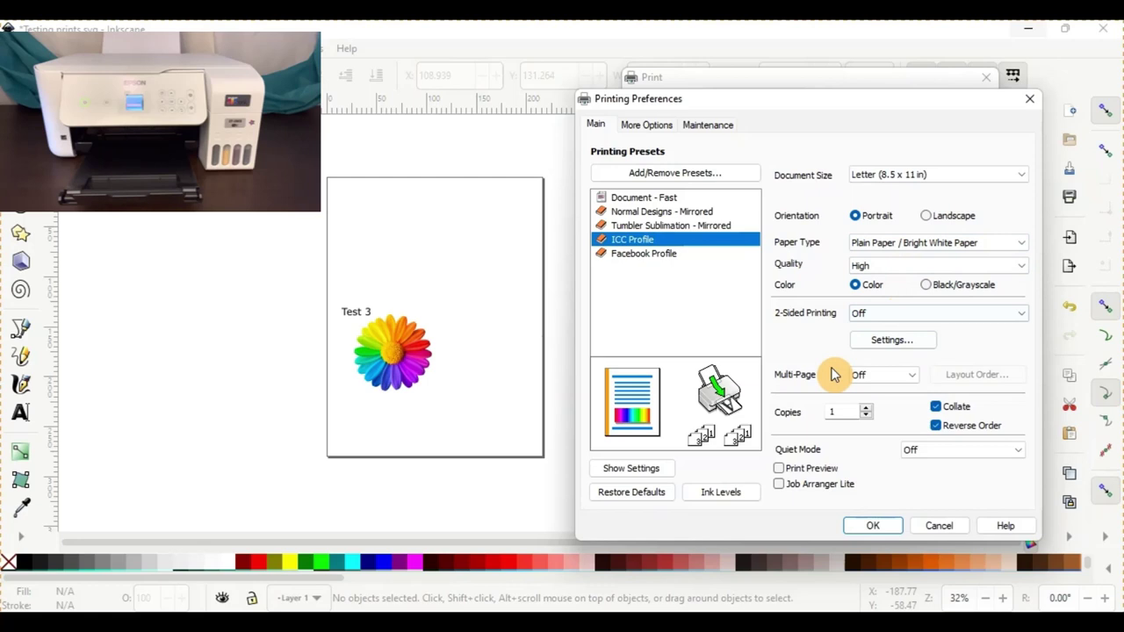
click(646, 125)
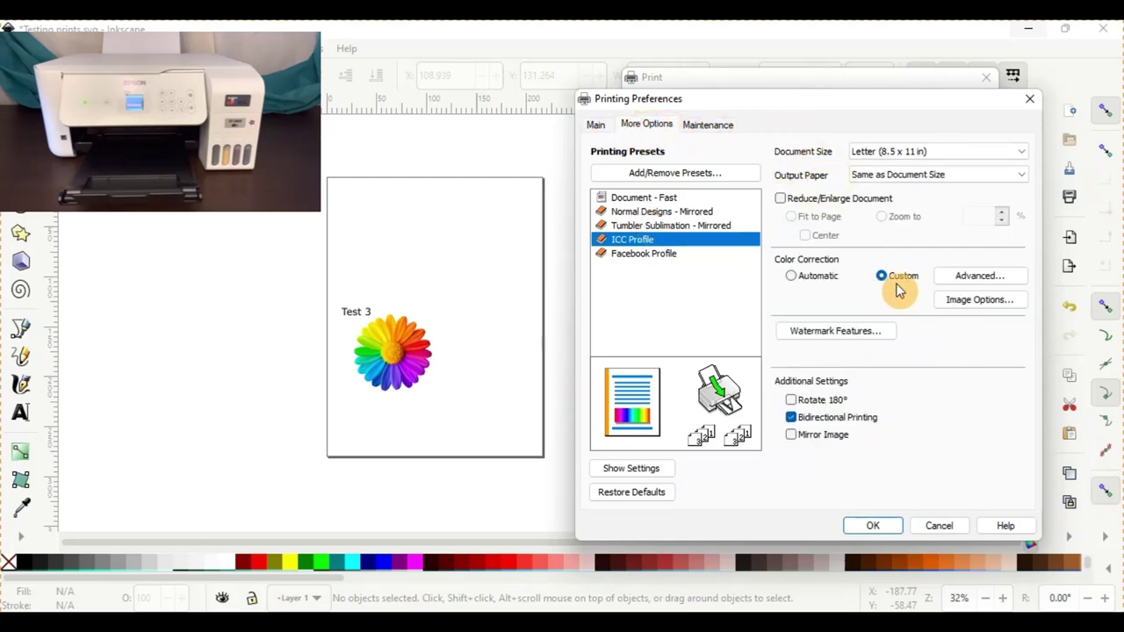
click(960, 279)
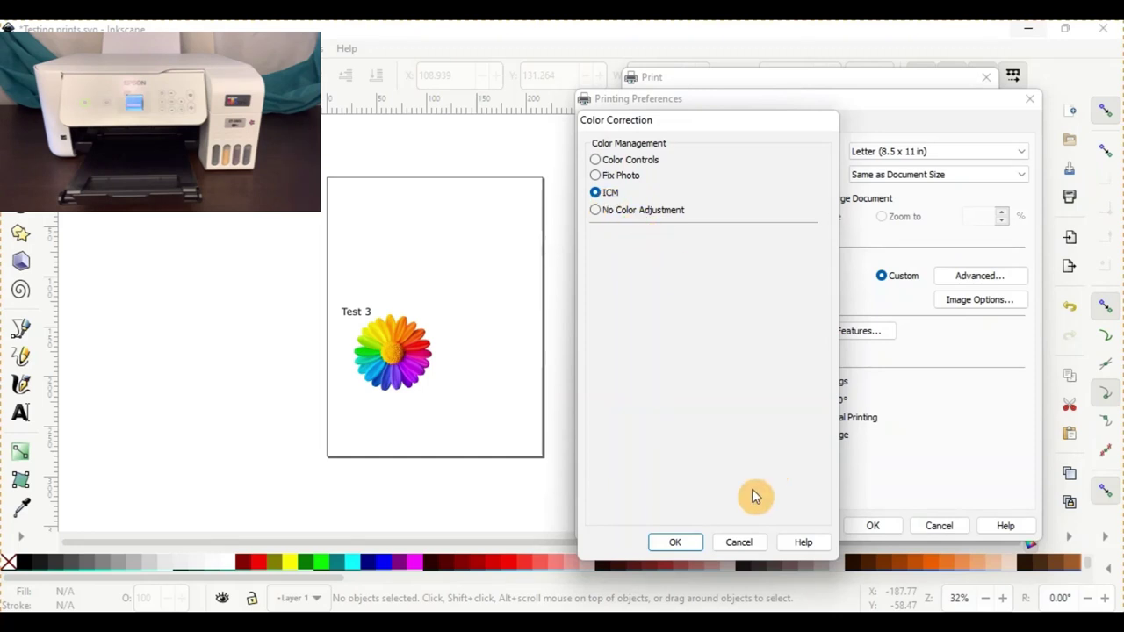
click(728, 544)
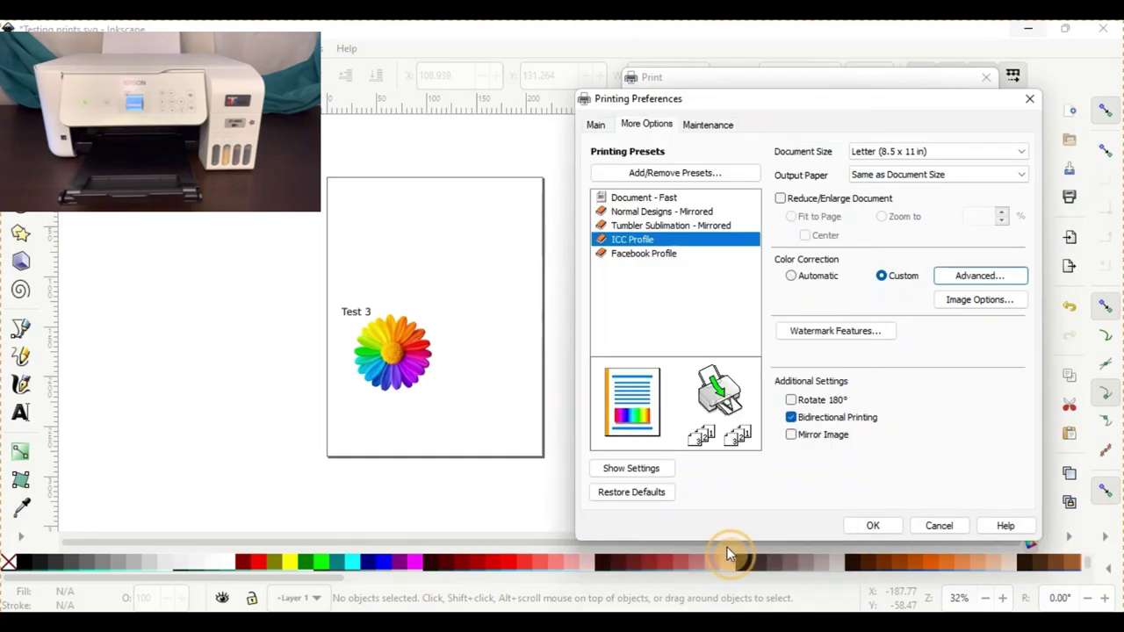
click(889, 529)
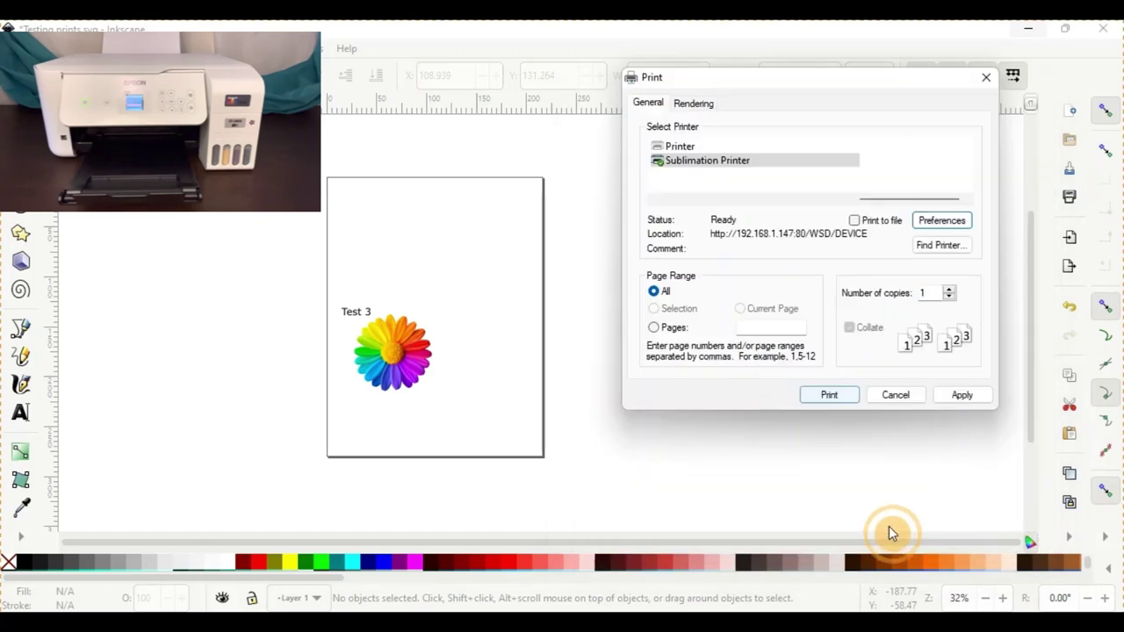
Print the Test 3 daisy page with the ICC Profile settings and refocus the drawing window
click(827, 395)
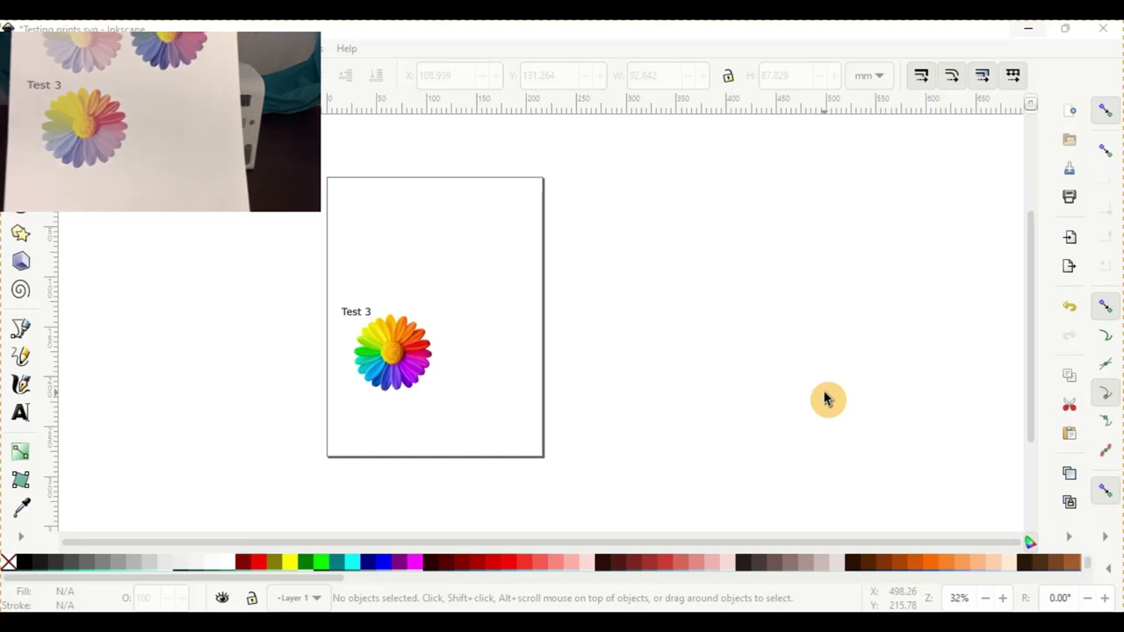
click(825, 400)
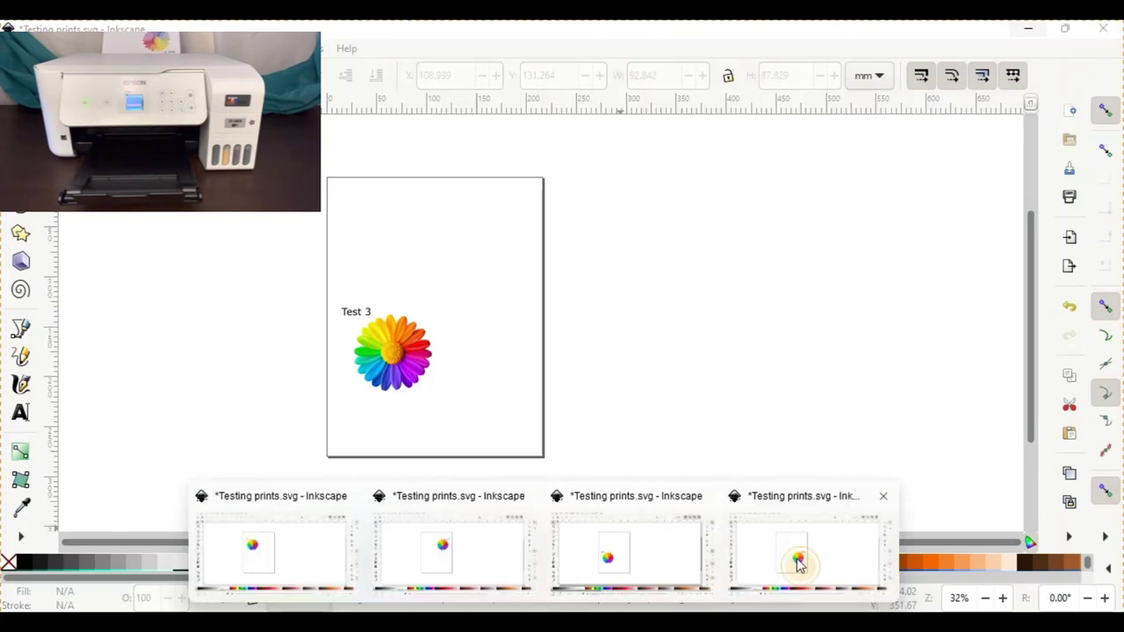
For the Test 4 page, set Portrait orientation and turn off Mirror Image
click(799, 563)
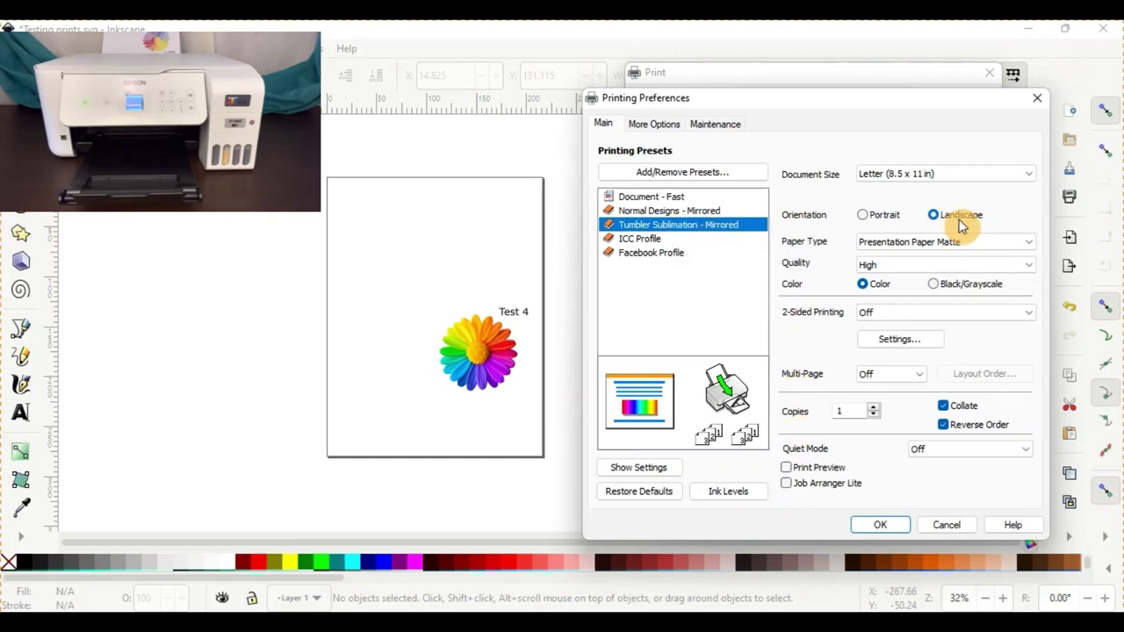
click(866, 219)
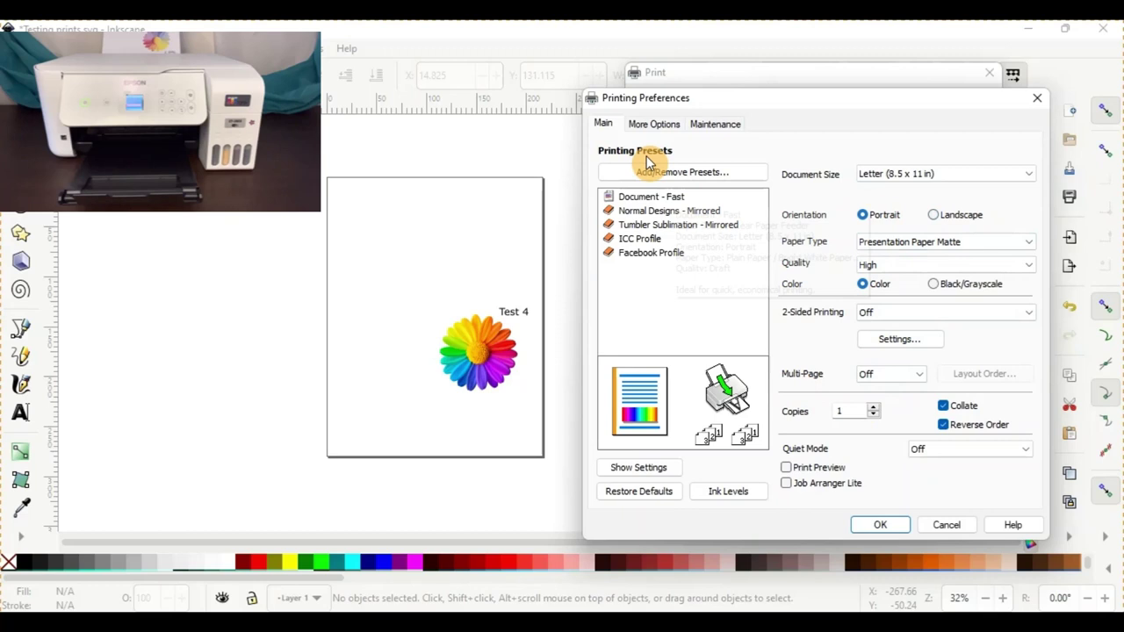
click(639, 129)
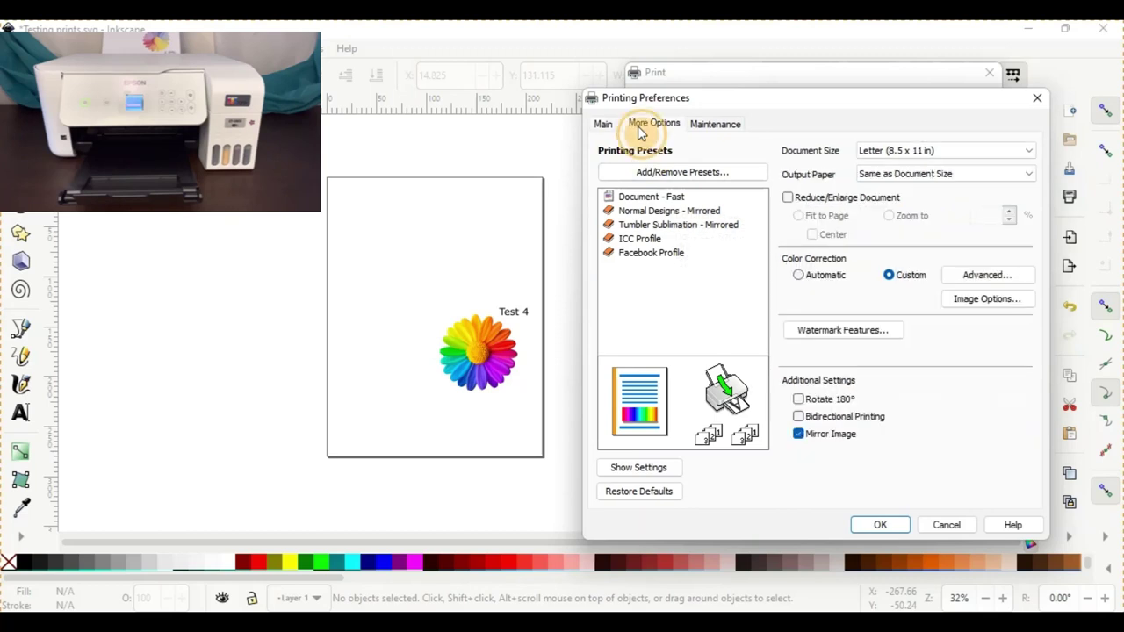
click(798, 433)
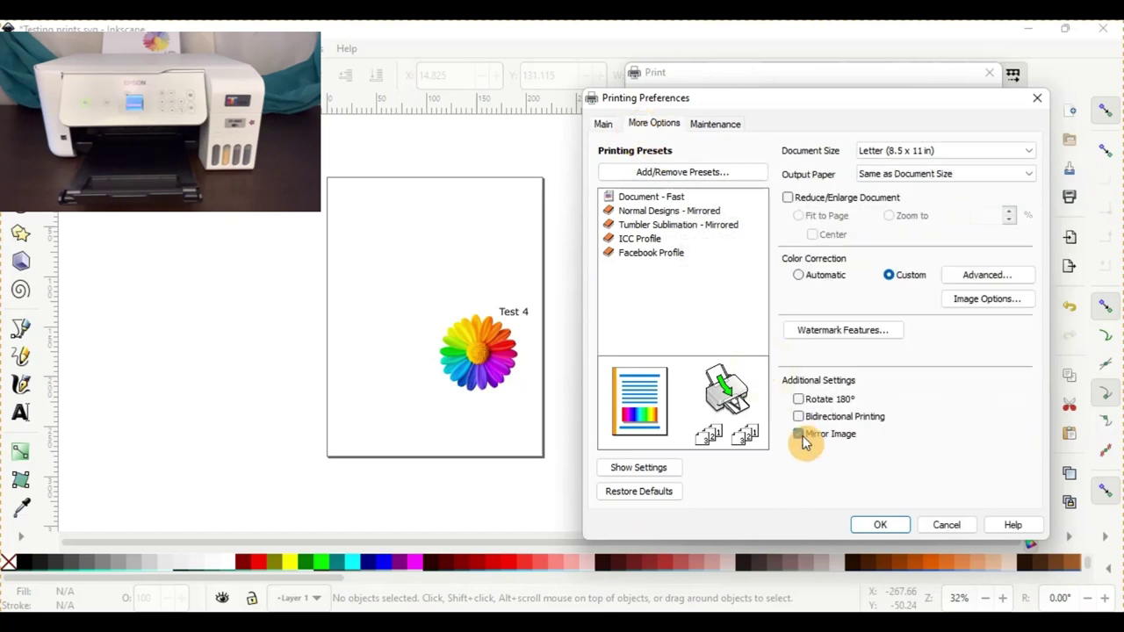
click(801, 435)
click(801, 435)
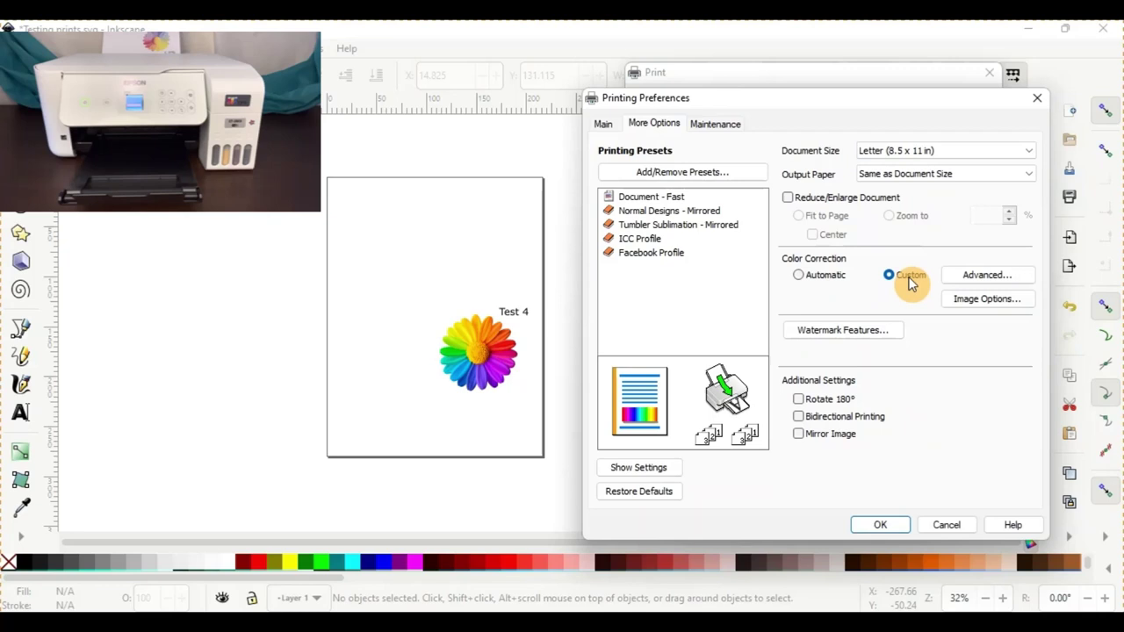
Keep Adobe RGB colour controls with gamma 2.2 and saturation 15, and confirm the preferences
click(958, 277)
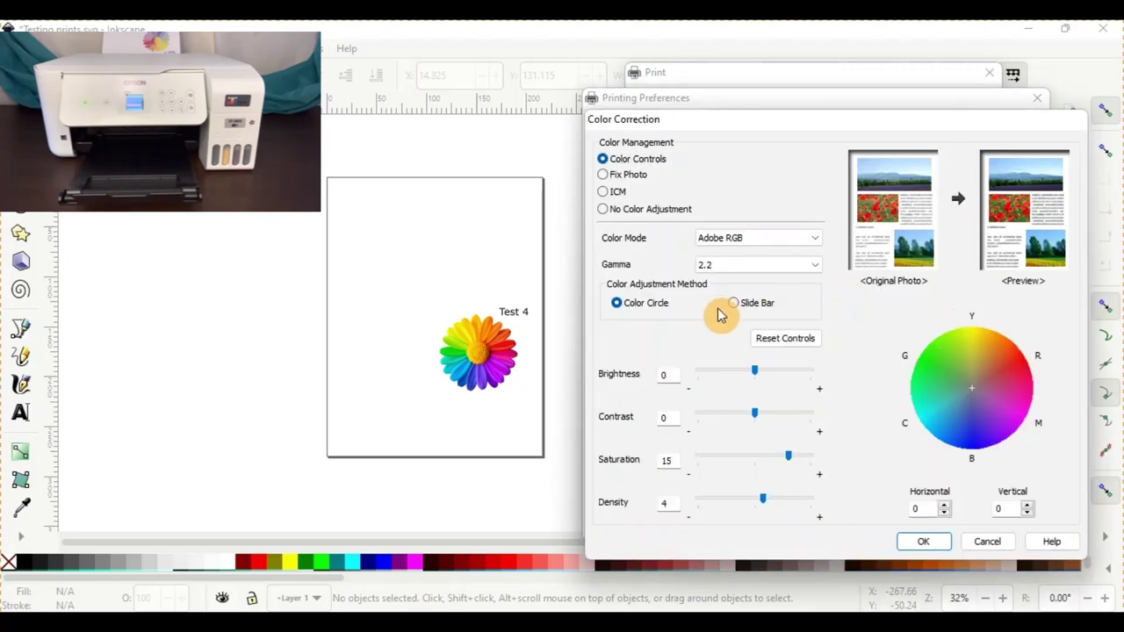
click(700, 262)
click(710, 289)
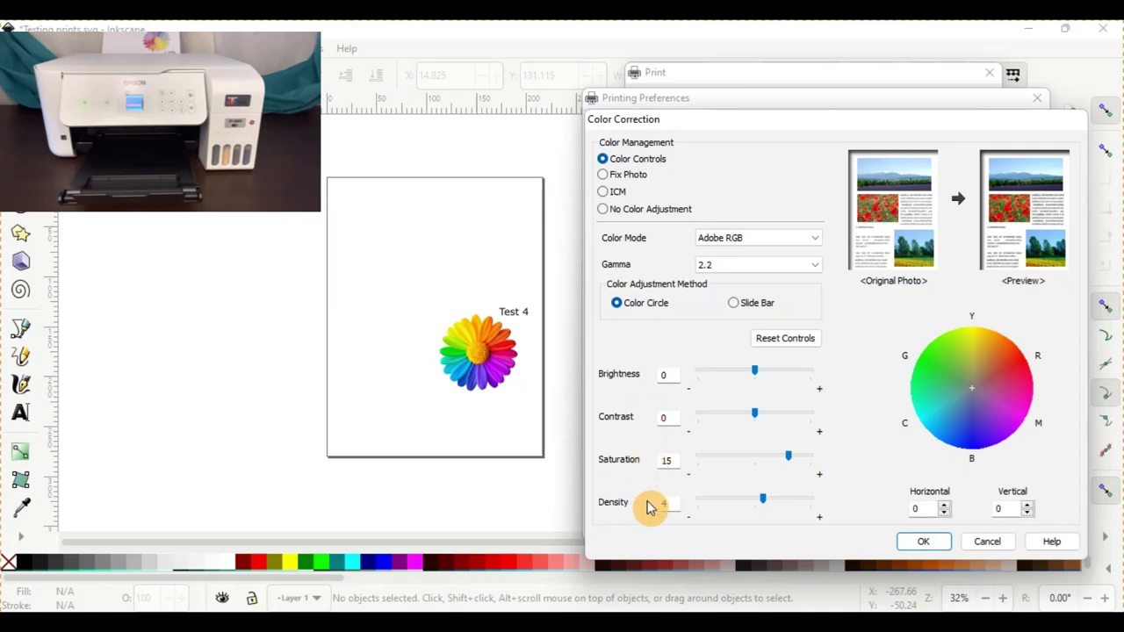
click(919, 542)
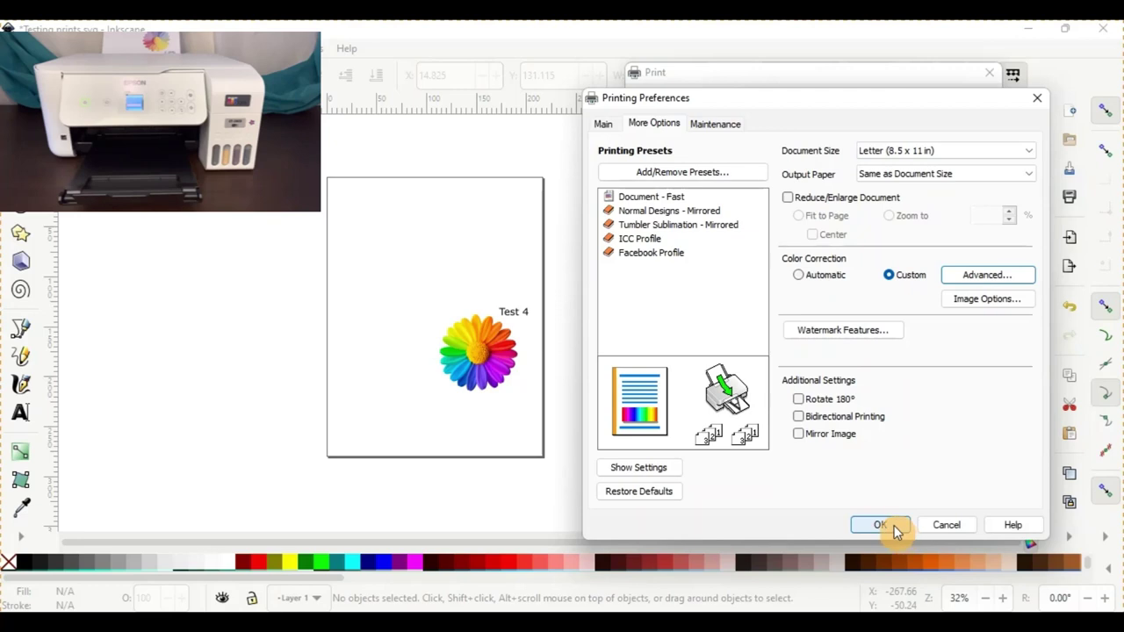
click(880, 525)
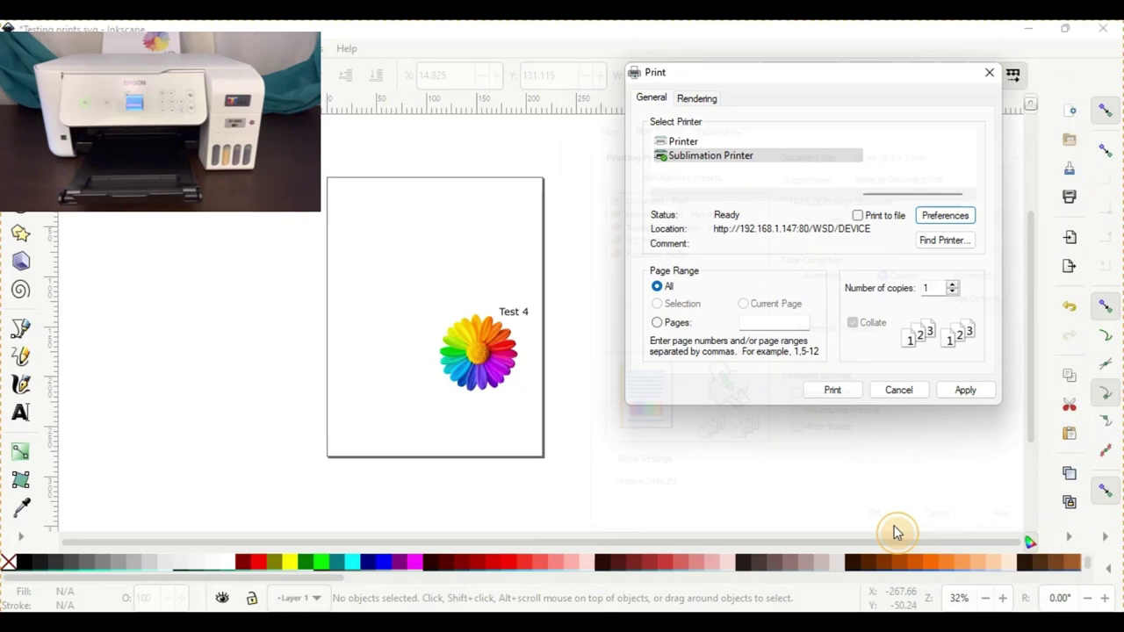
Print the Test 4 daisy page and close the EPSON paper-size mismatch notice
click(832, 389)
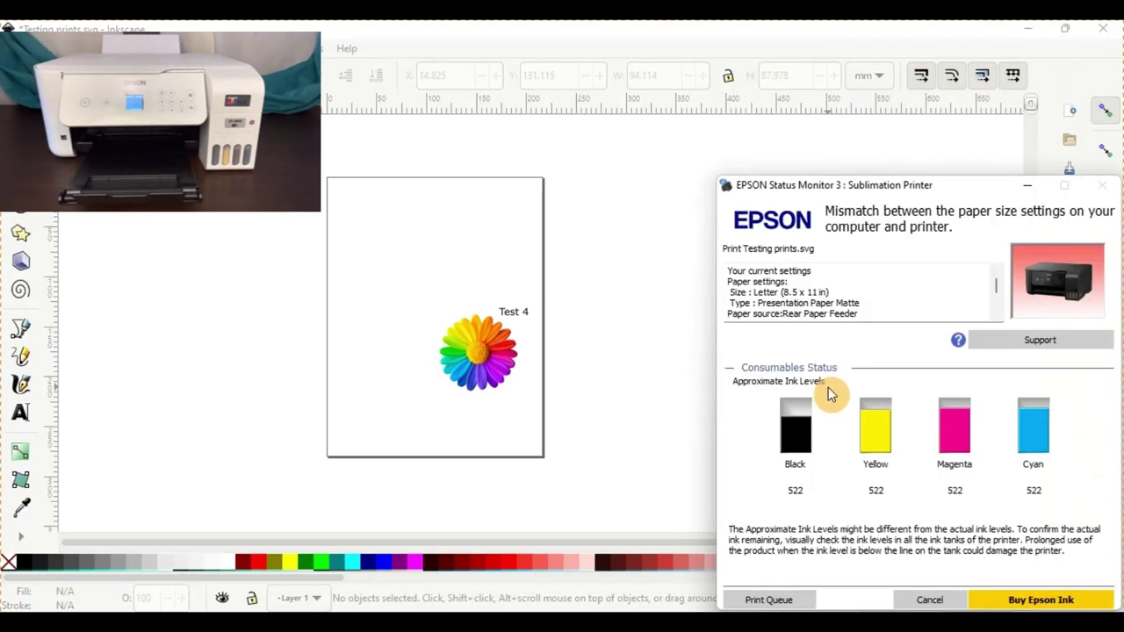
click(1027, 195)
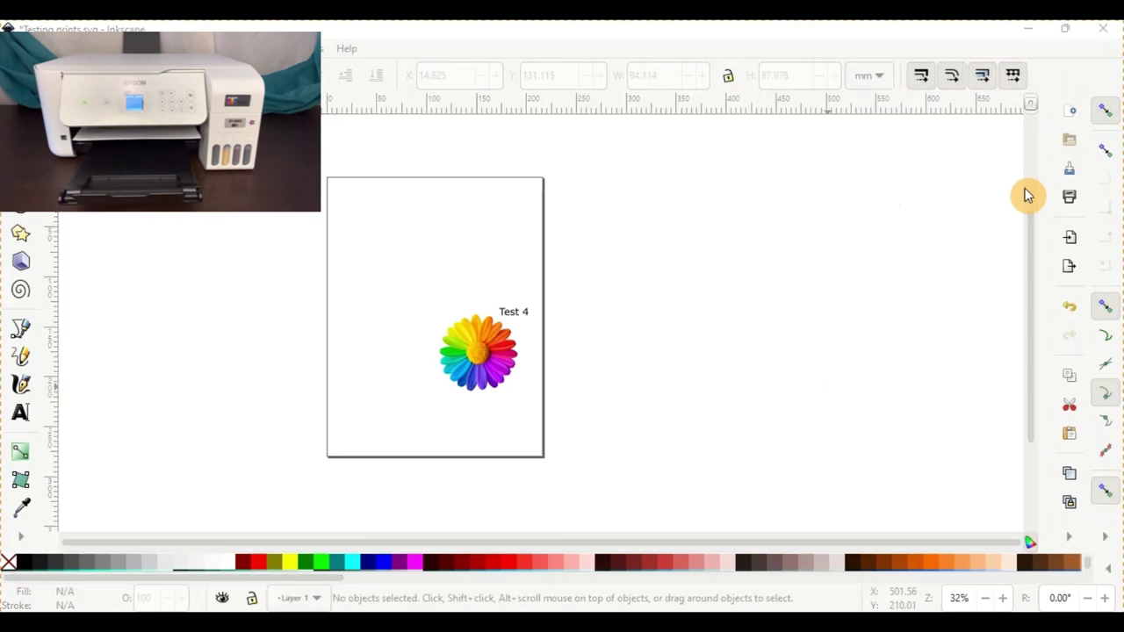